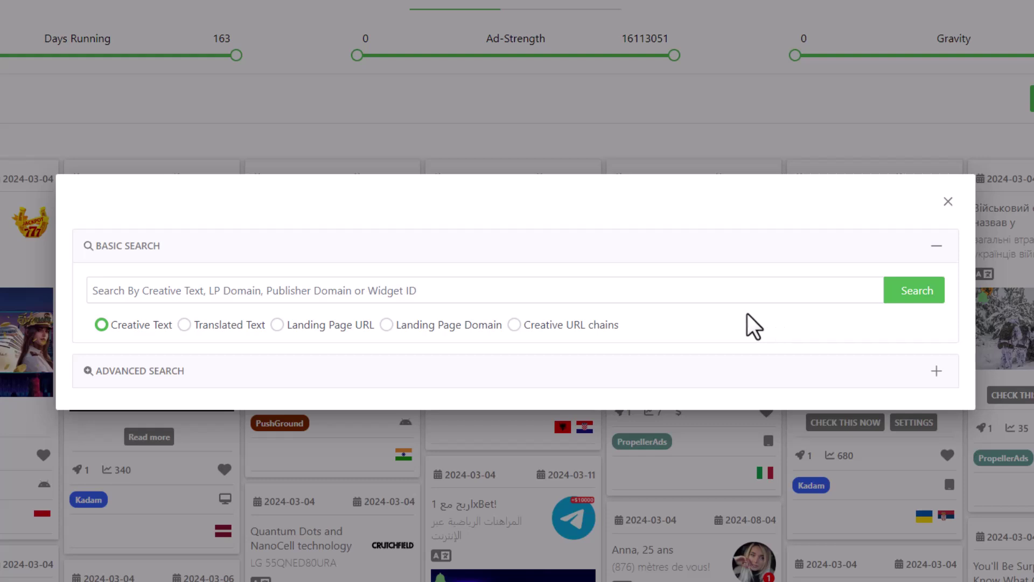
# Search the ads' creative text for "win"
pyautogui.click(404, 289)
pyautogui.write('w')
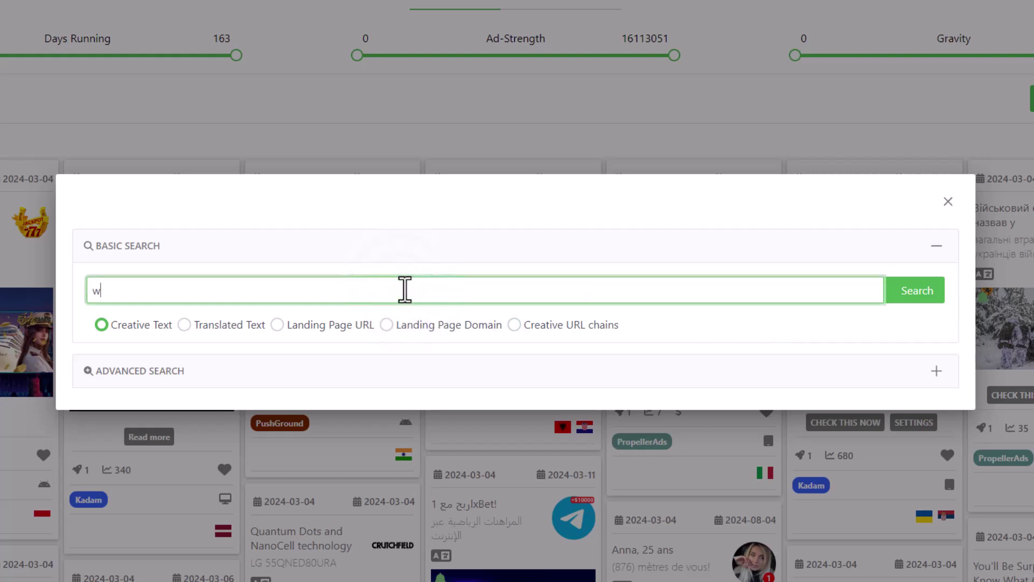
pyautogui.write('in')
pyautogui.click(906, 294)
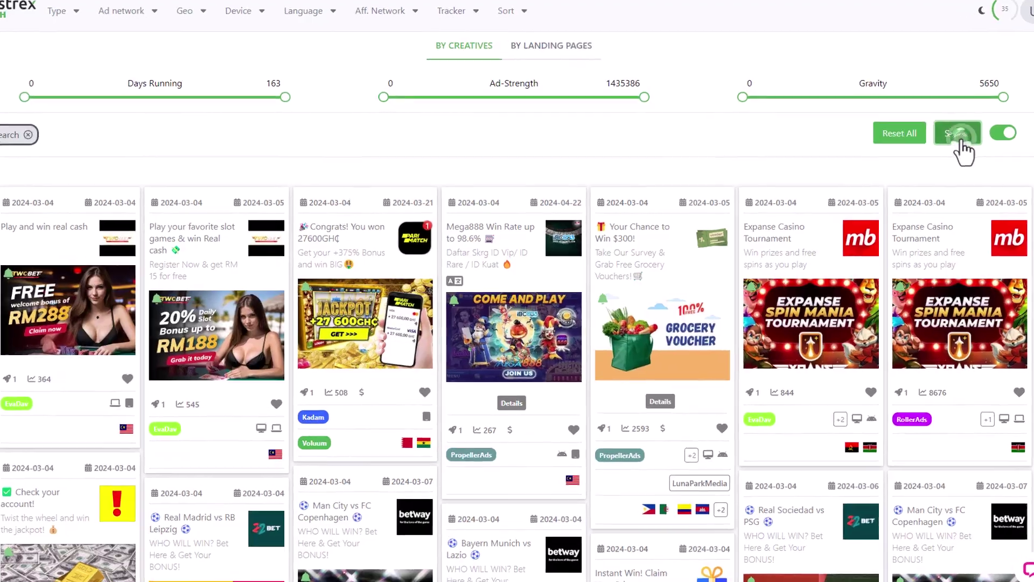
# Extend the creative text search to "win survey" and run it
pyautogui.click(940, 140)
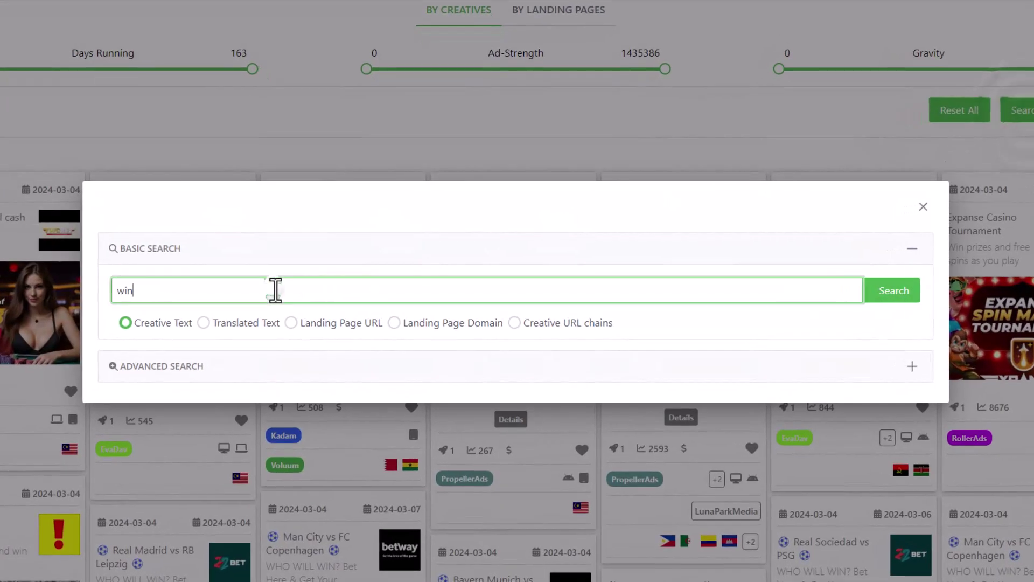
pyautogui.write('survey')
pyautogui.click(887, 296)
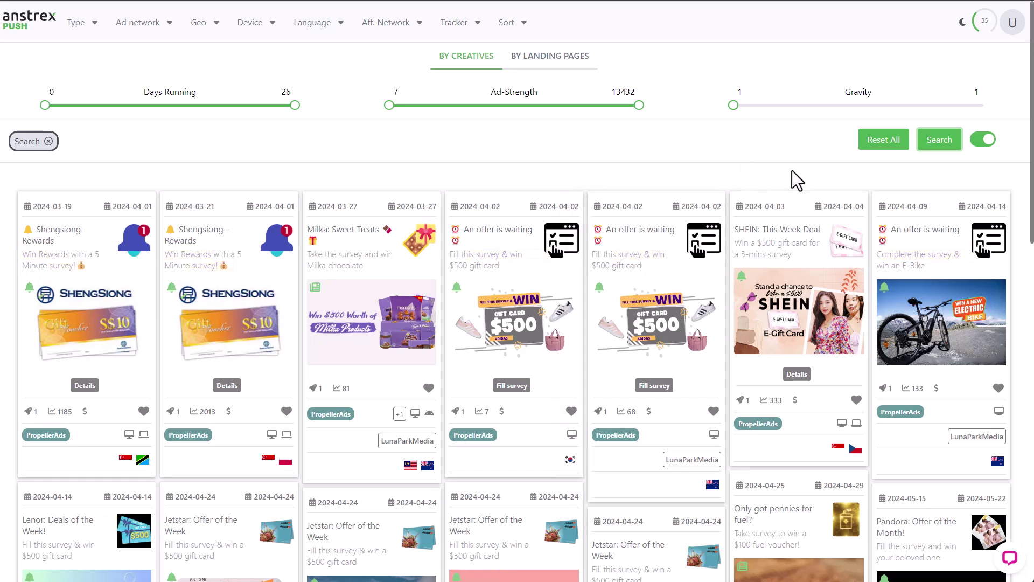
# Search the ads' translated text for "win survey"
pyautogui.click(928, 149)
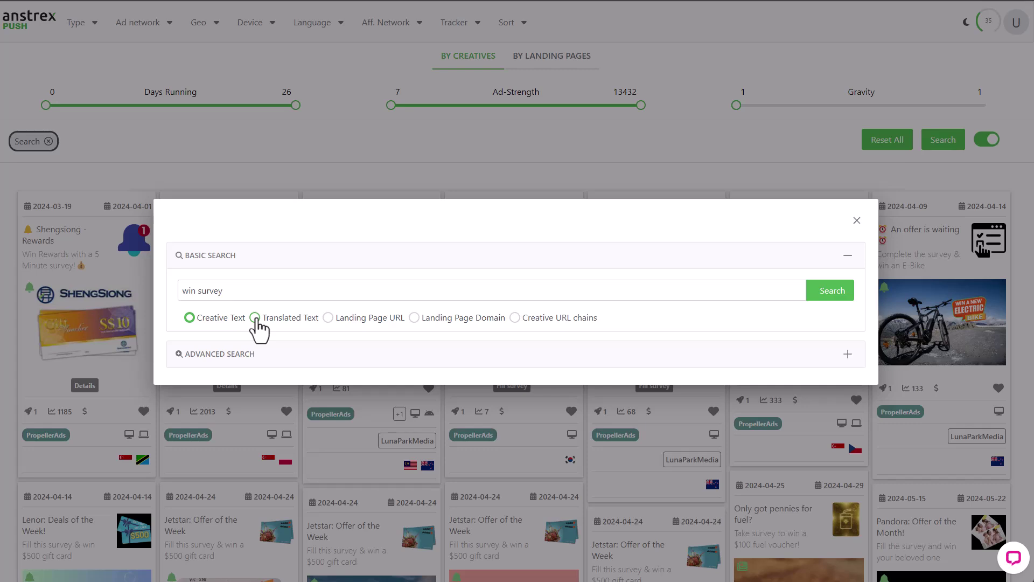
pyautogui.click(254, 318)
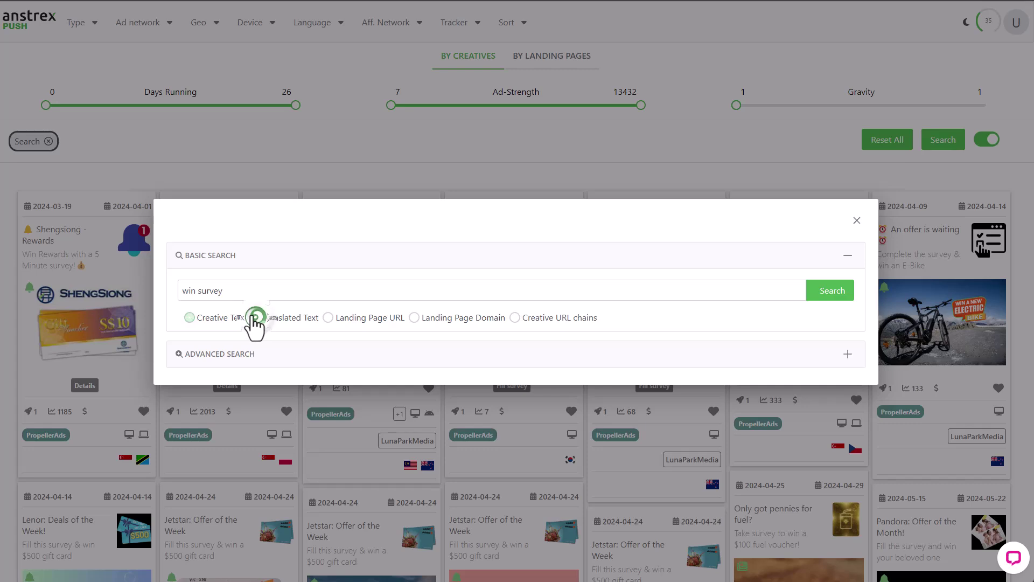
pyautogui.click(224, 297)
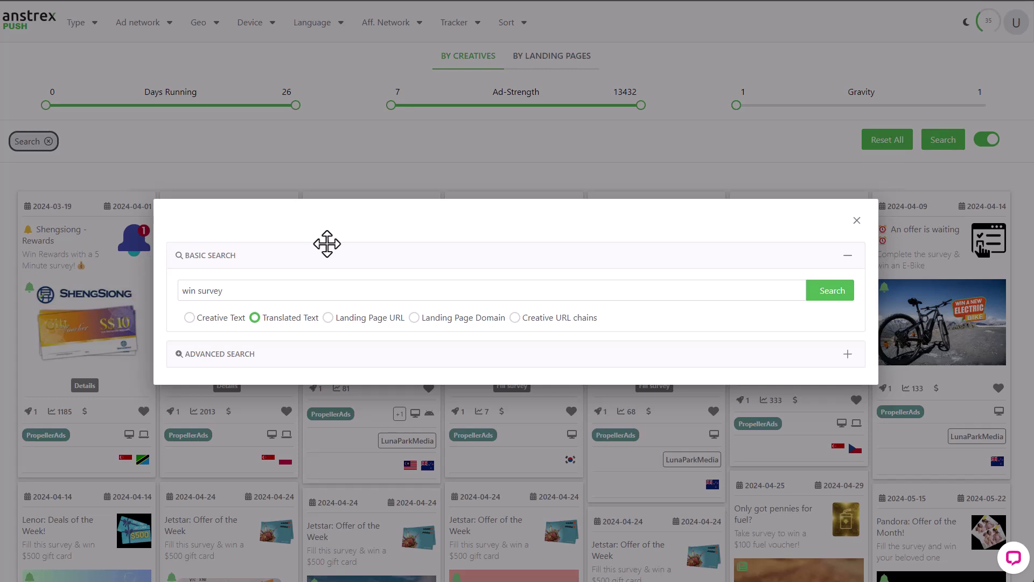
pyautogui.click(636, 287)
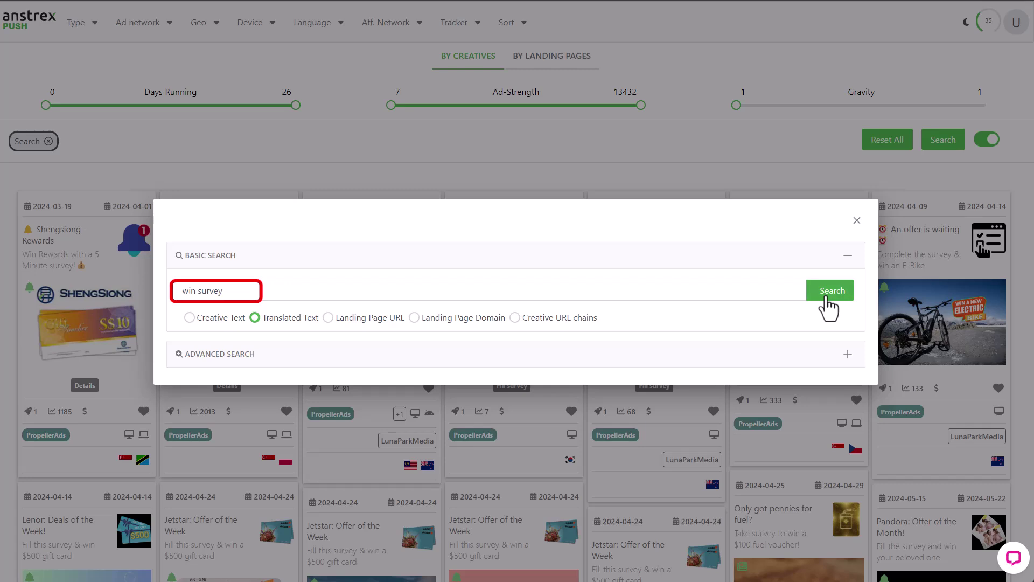
pyautogui.click(829, 294)
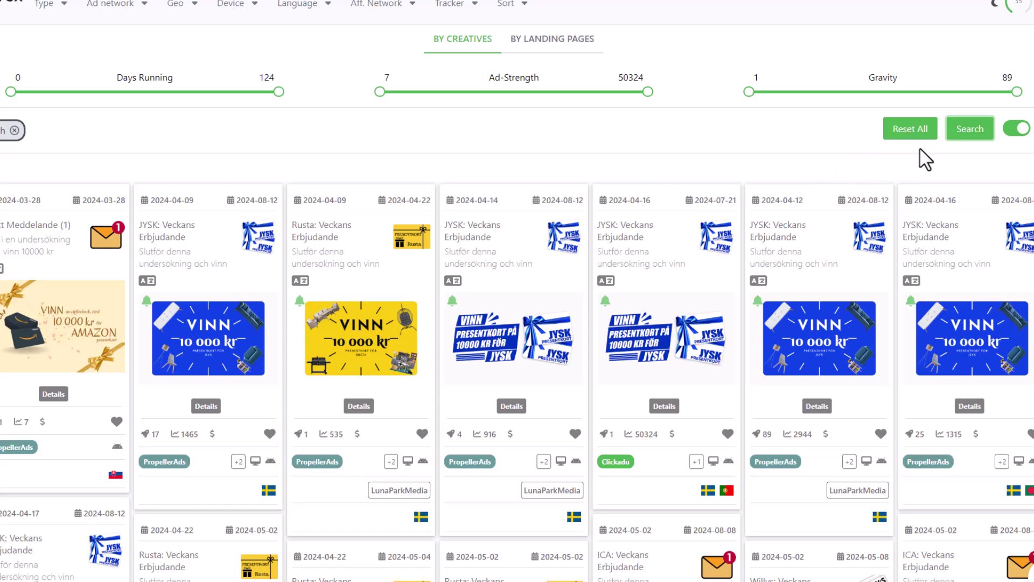
# Search the ads by landing page URL for "affiliate"
pyautogui.click(970, 132)
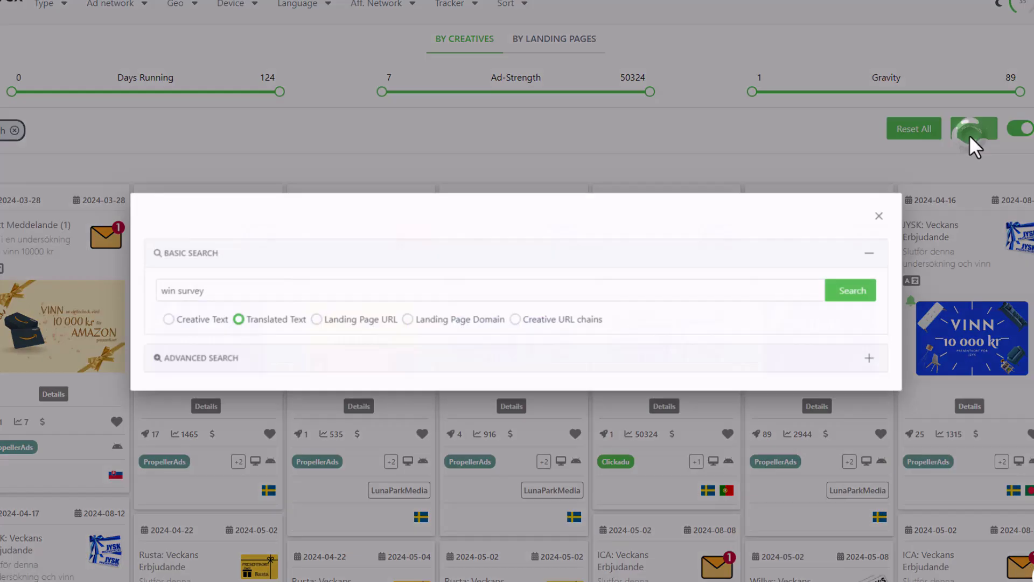
pyautogui.click(317, 320)
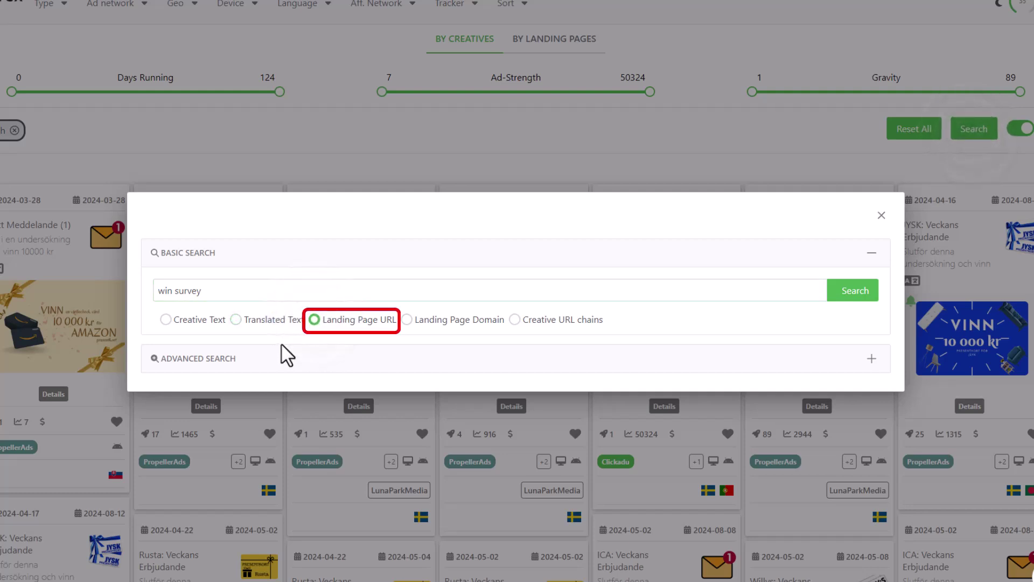
pyautogui.click(217, 293)
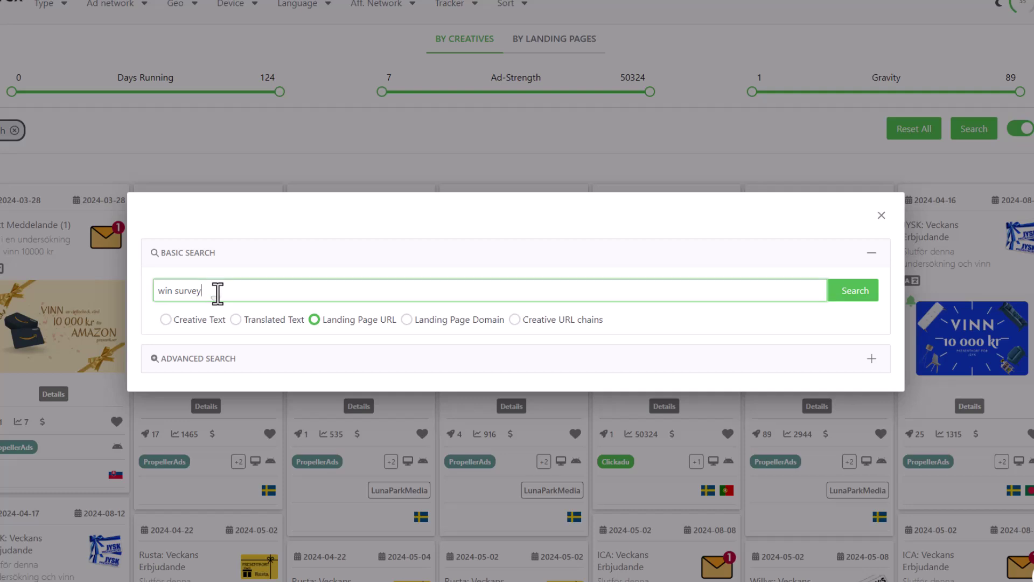
pyautogui.moveTo(218, 293); pyautogui.dragTo(166, 304)
pyautogui.write('affiliate')
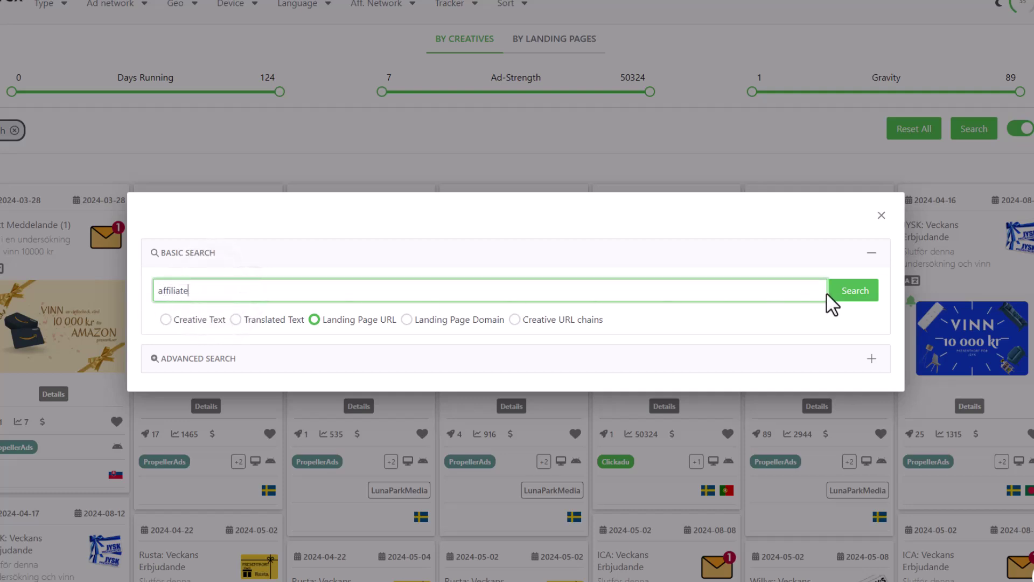
pyautogui.click(841, 297)
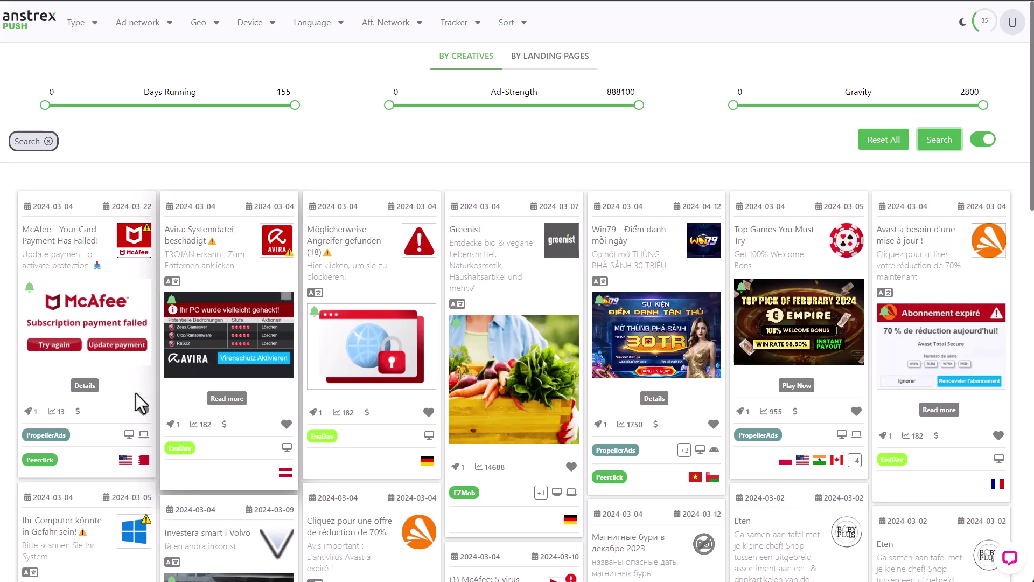
# Inspect the URL chains in the details of the McAfee card payment ad, and close its details
pyautogui.click(101, 399)
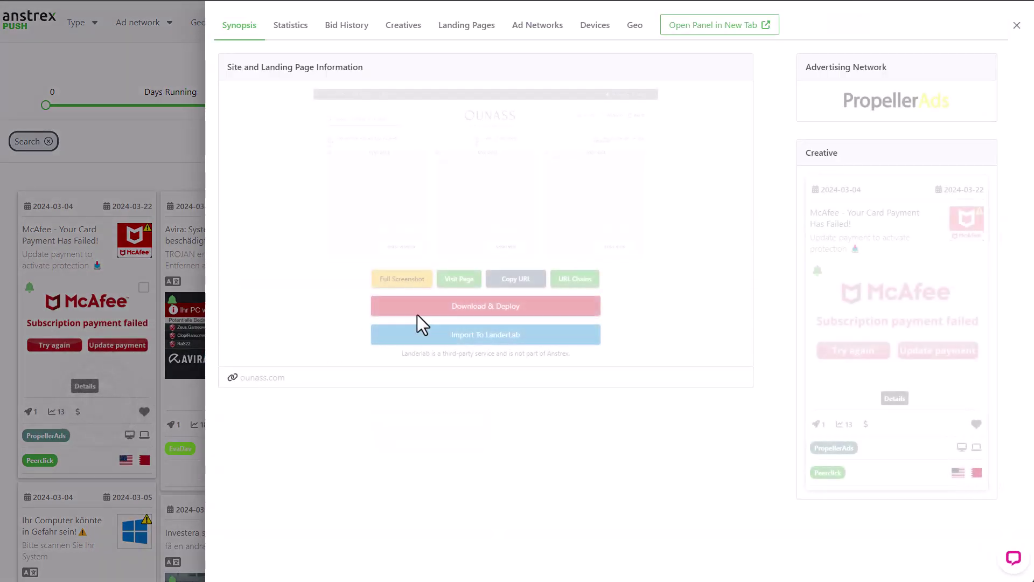
pyautogui.click(567, 285)
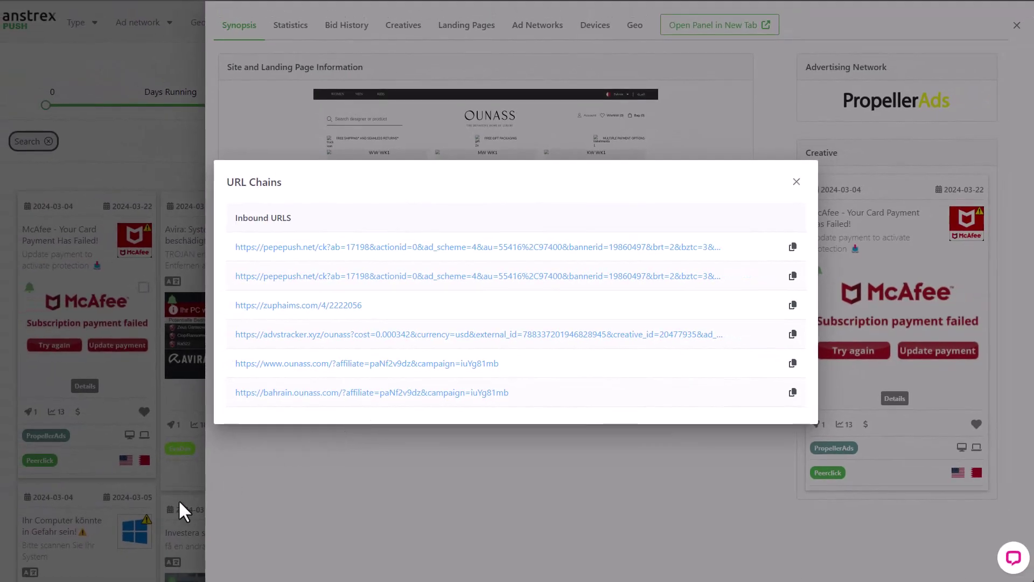
pyautogui.click(179, 500)
pyautogui.click(1016, 26)
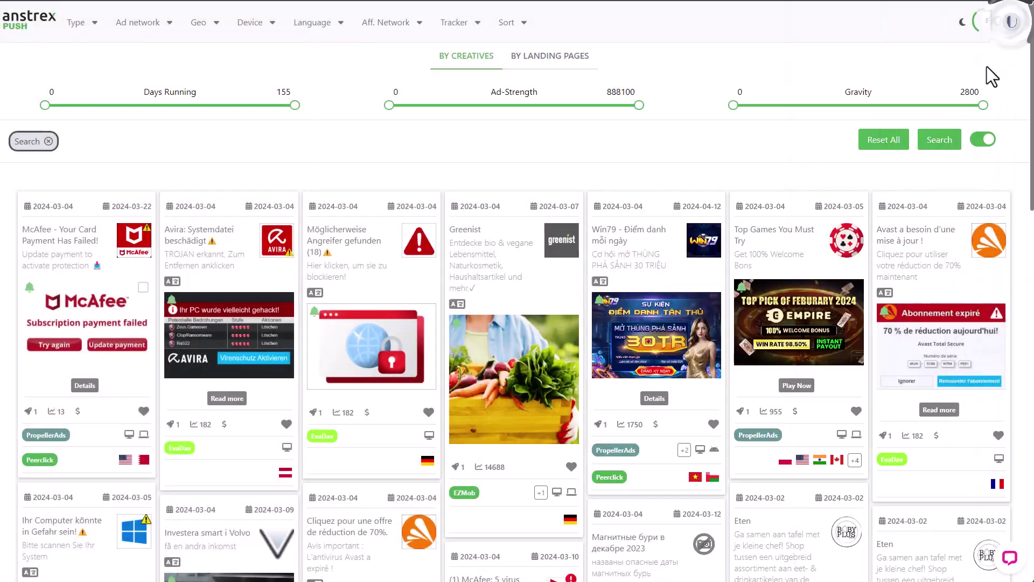
# Replace the landing page URL search term with "aff_id" and run the search
pyautogui.click(939, 140)
pyautogui.doubleClick(261, 291)
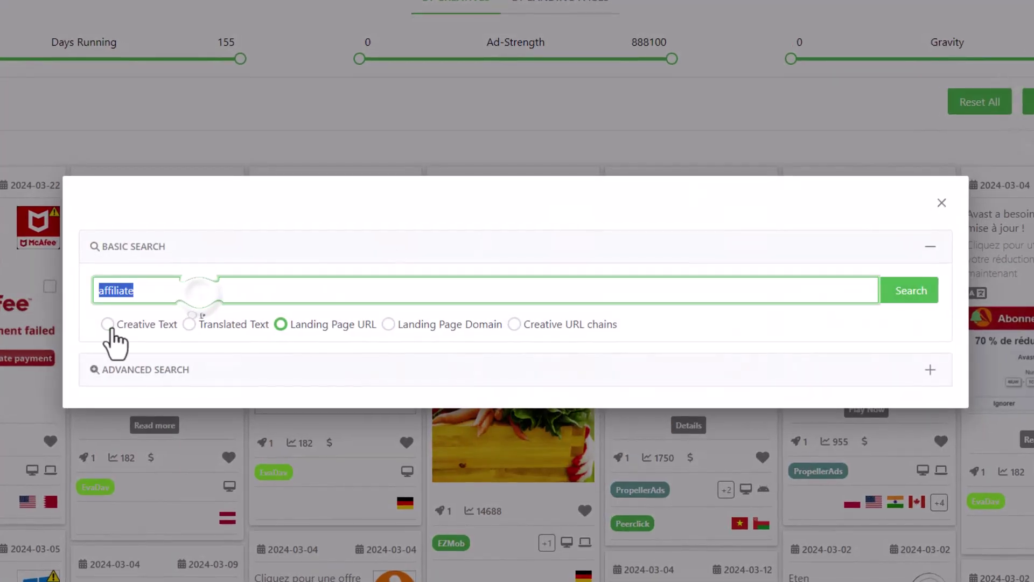
pyautogui.write('aff_id')
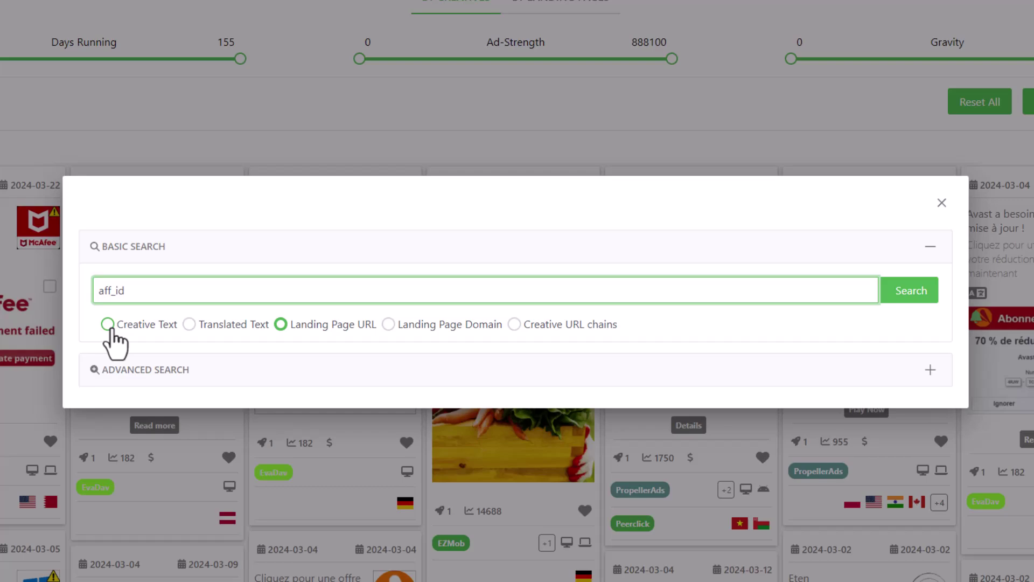
pyautogui.click(909, 290)
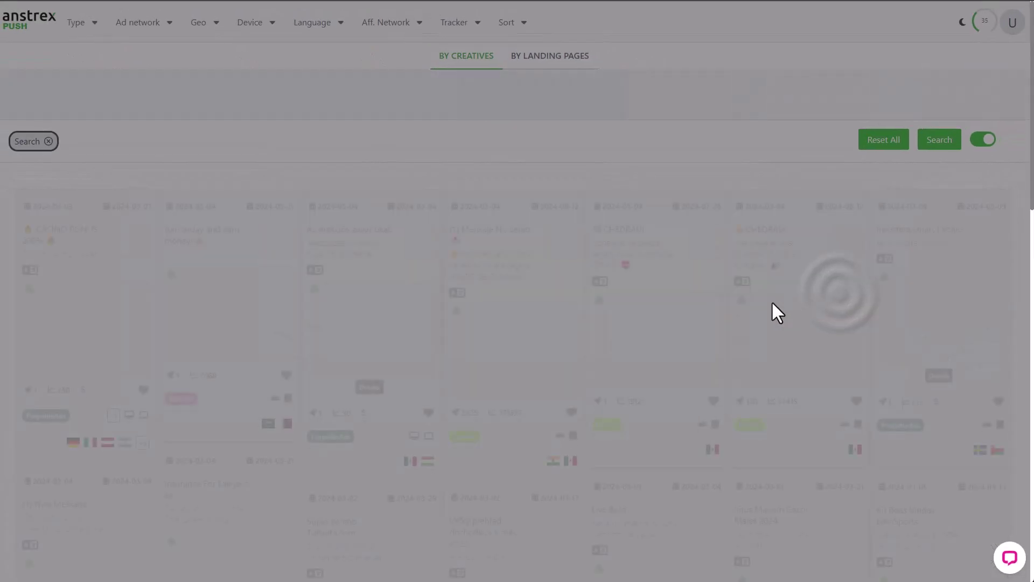
# Inspect the URL chains in the details of the CASINO BONUS 200% ad, and close its details
pyautogui.click(102, 398)
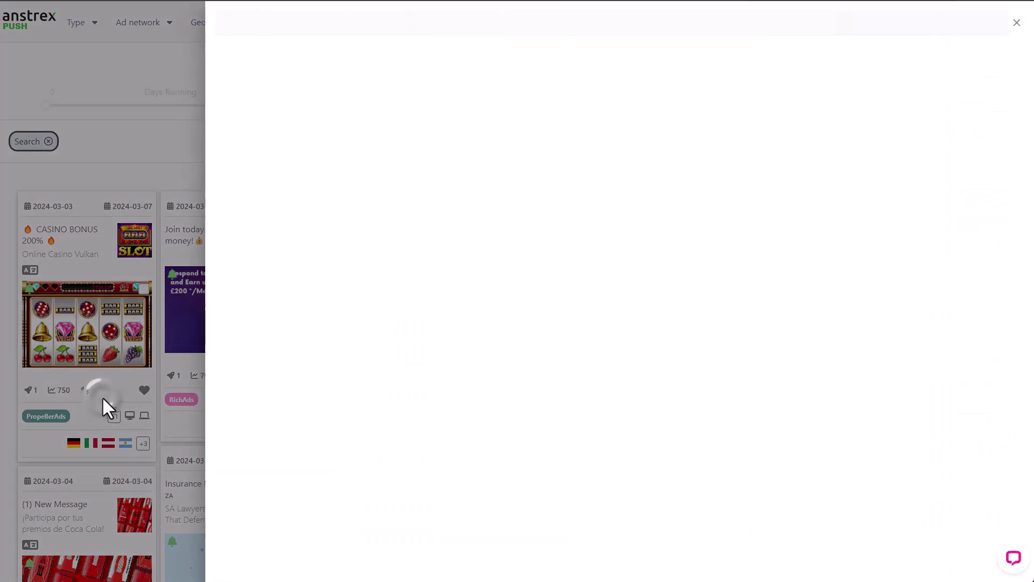
pyautogui.click(578, 278)
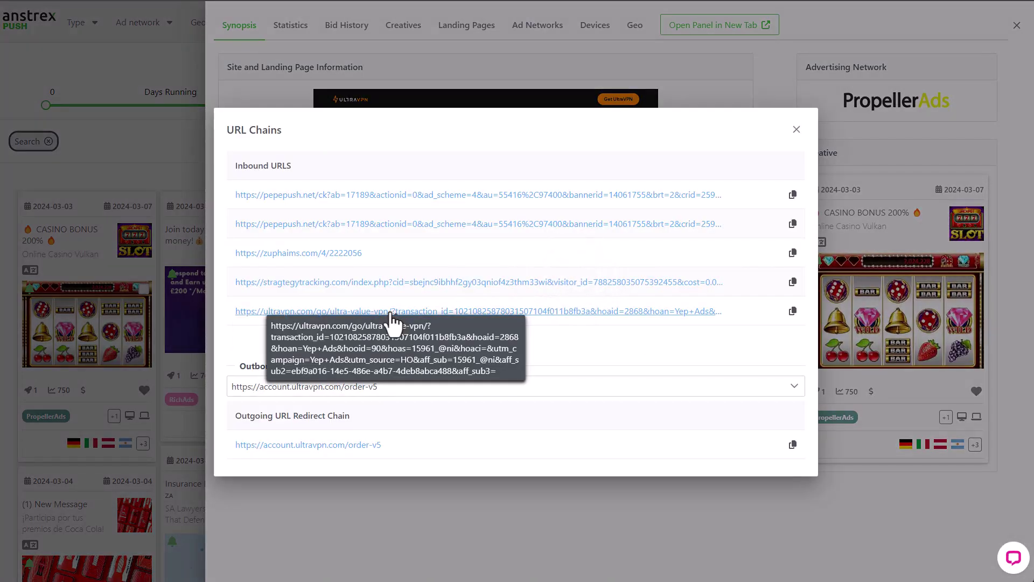
pyautogui.click(1012, 28)
pyautogui.click(1016, 26)
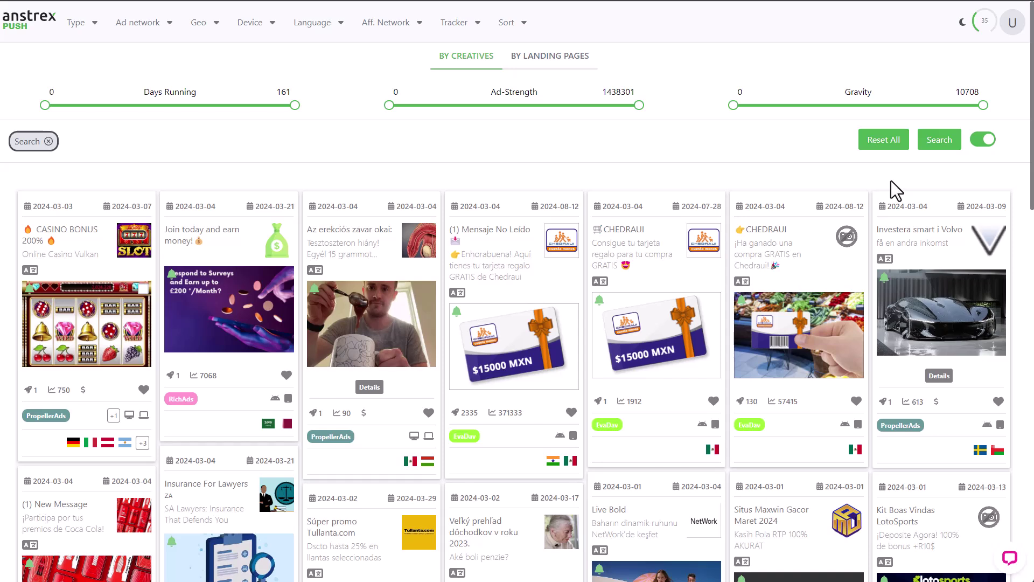
# Search the ads by landing page domain for "mcafee.com"
pyautogui.click(938, 144)
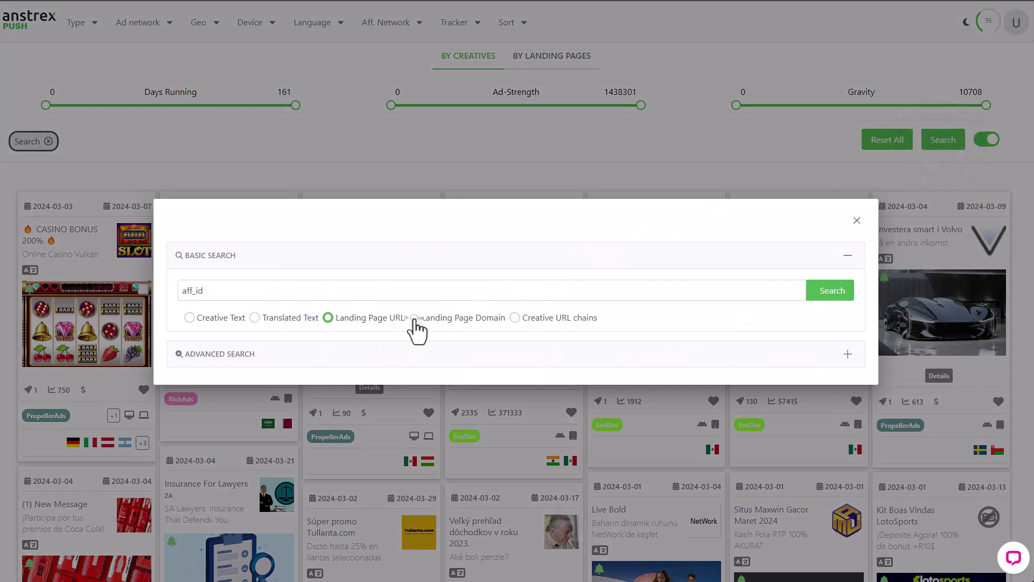
pyautogui.click(414, 318)
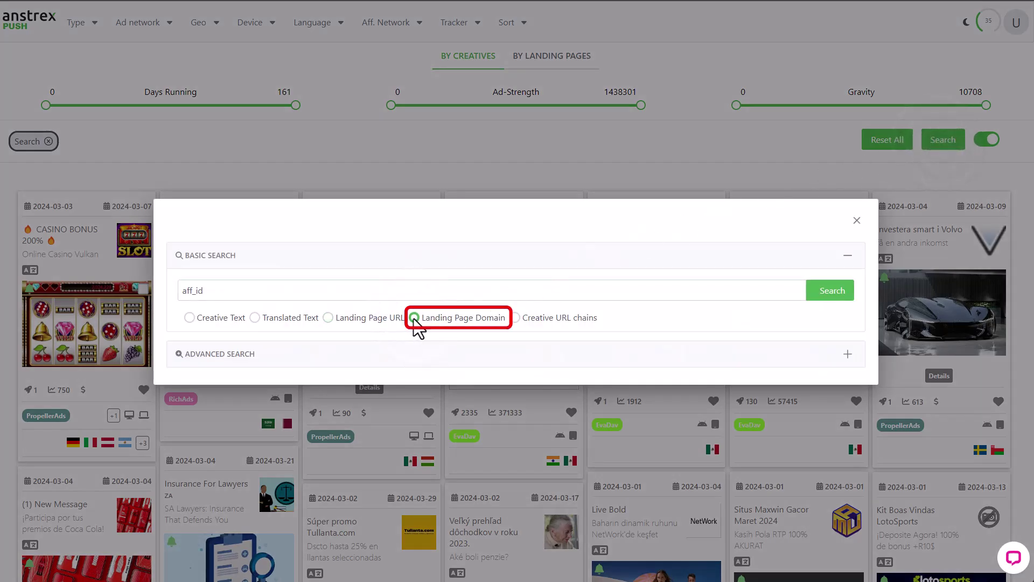
pyautogui.click(239, 293)
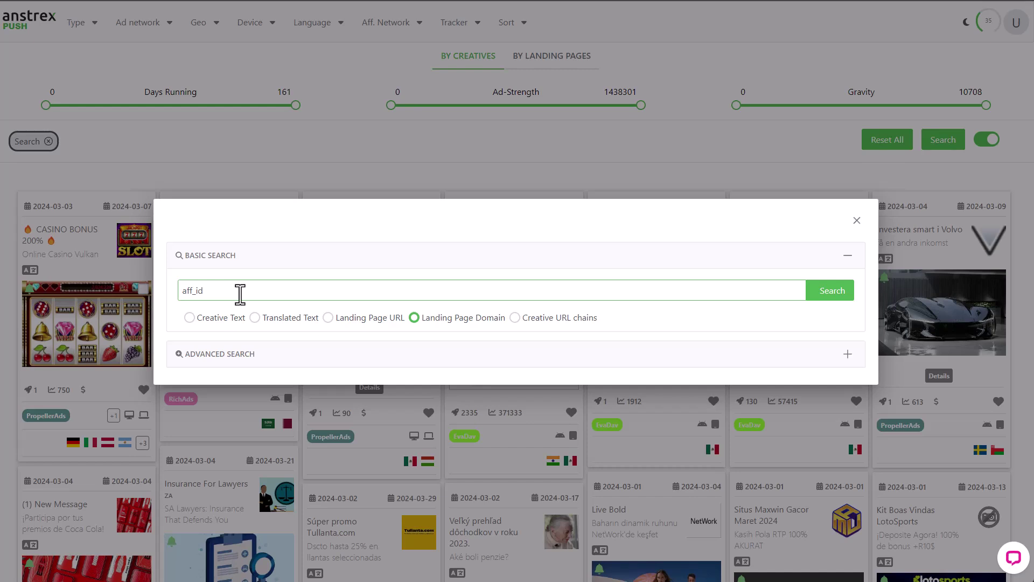
pyautogui.moveTo(240, 294); pyautogui.dragTo(185, 297)
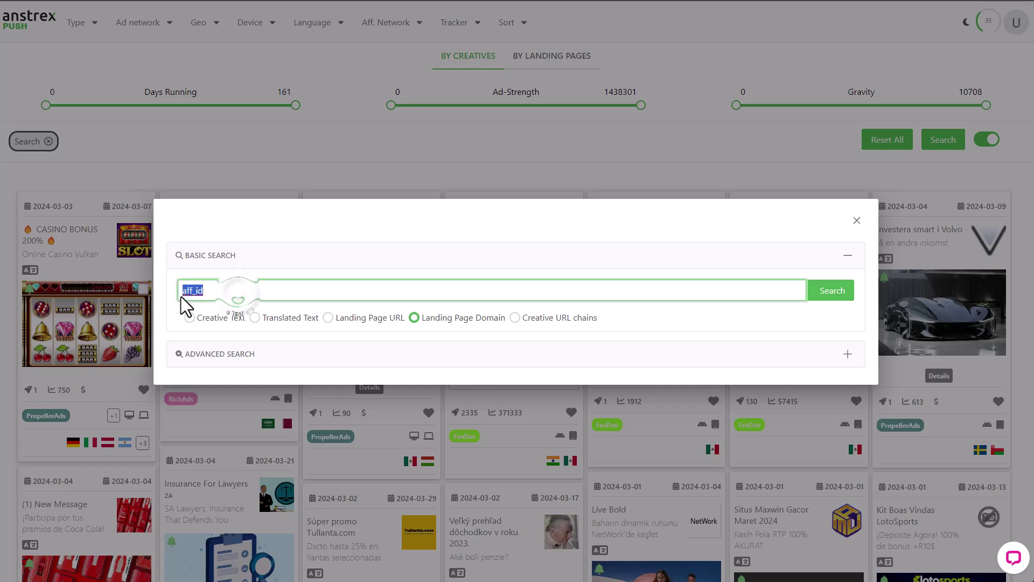
pyautogui.write('mcafee.com')
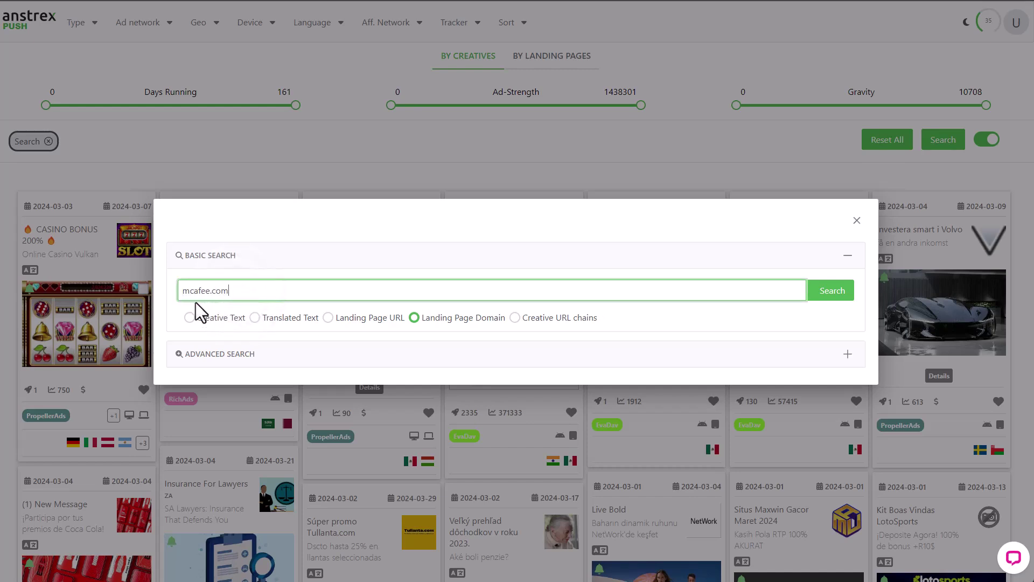
pyautogui.click(824, 295)
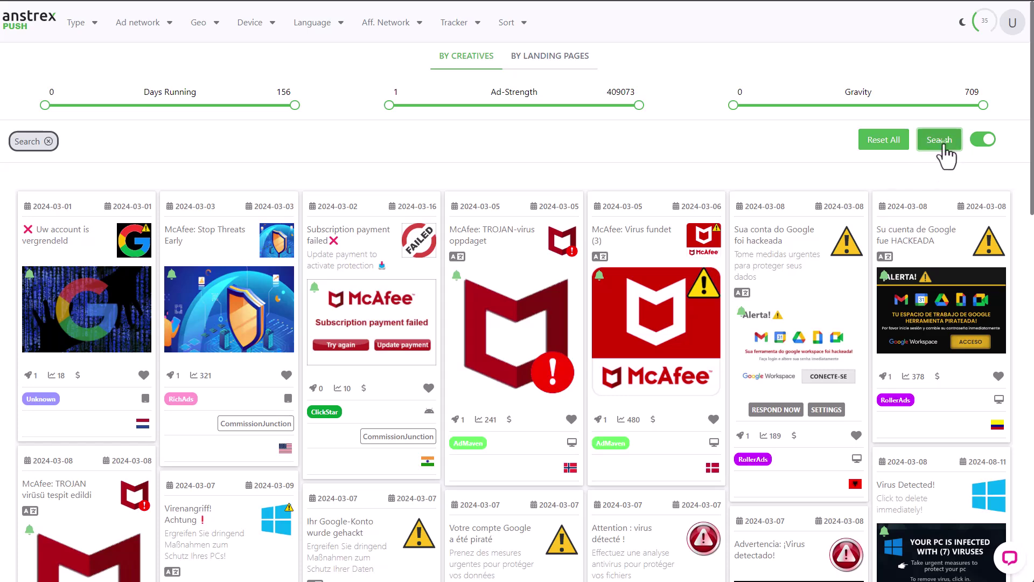
# Search the ads by creative URL chains for "clickbank.net", and reset all search filters when finished
pyautogui.click(942, 146)
pyautogui.click(513, 317)
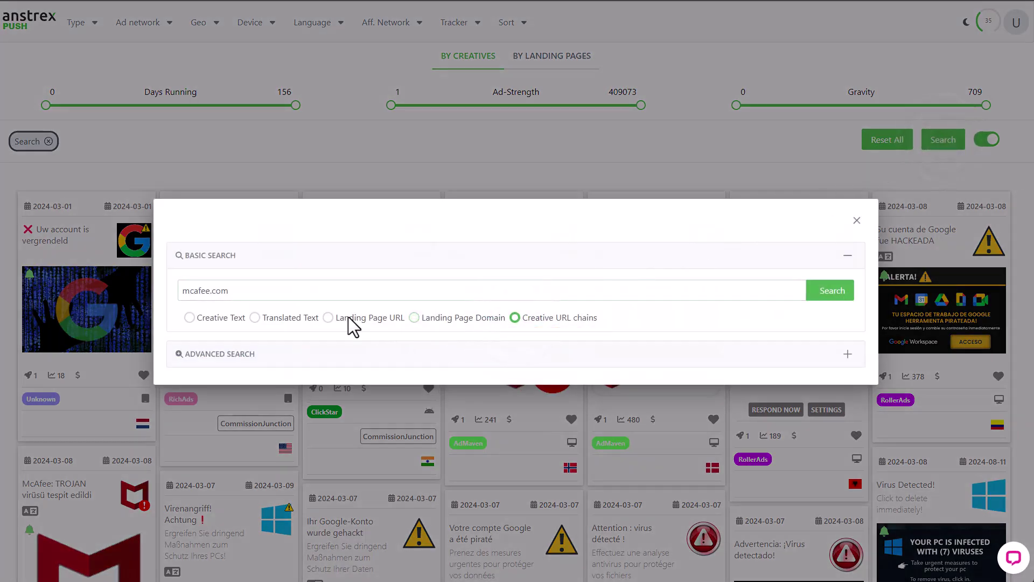
pyautogui.click(289, 300)
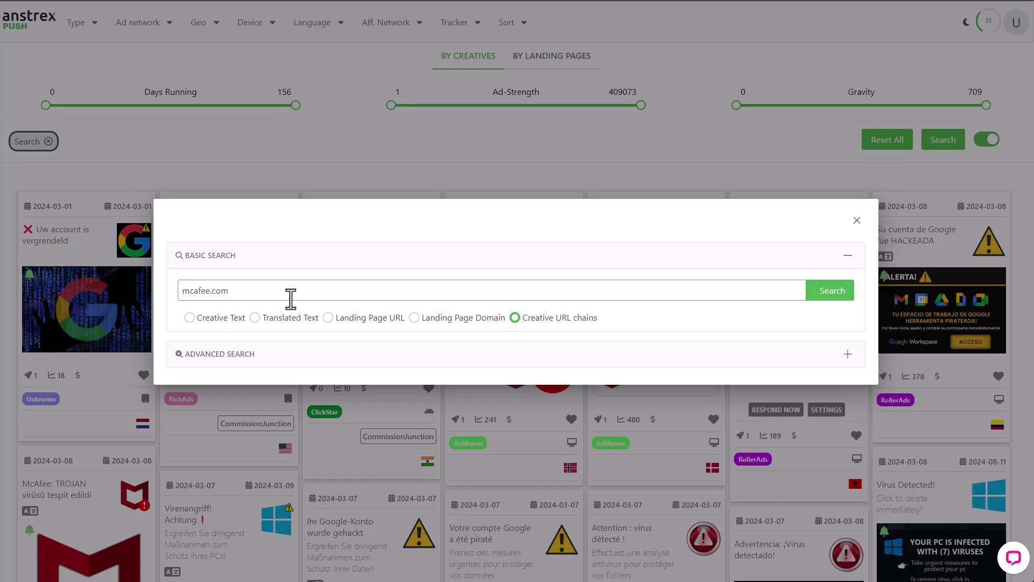
pyautogui.click(291, 298)
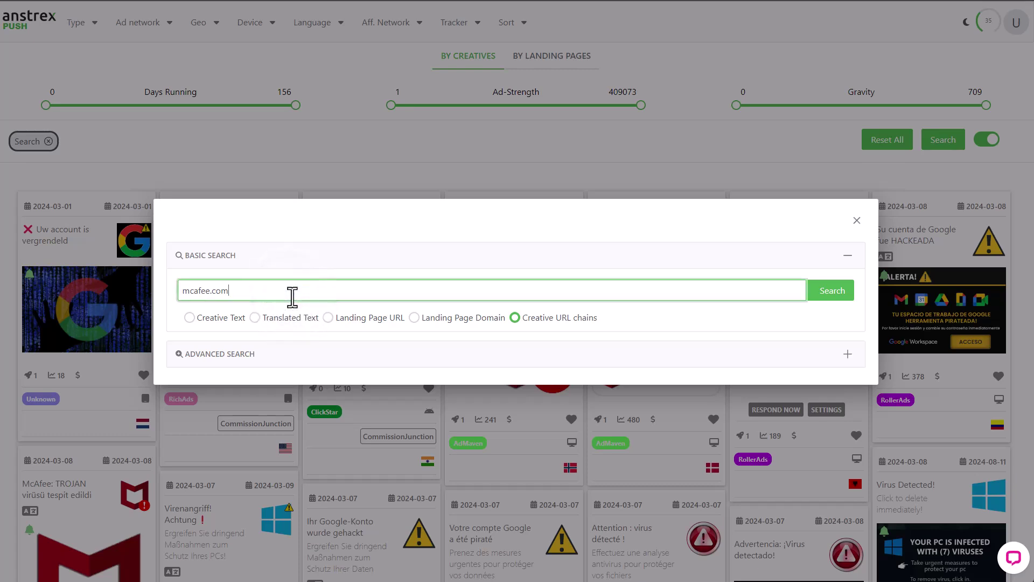
pyautogui.hotkey('ctrl', 'a')
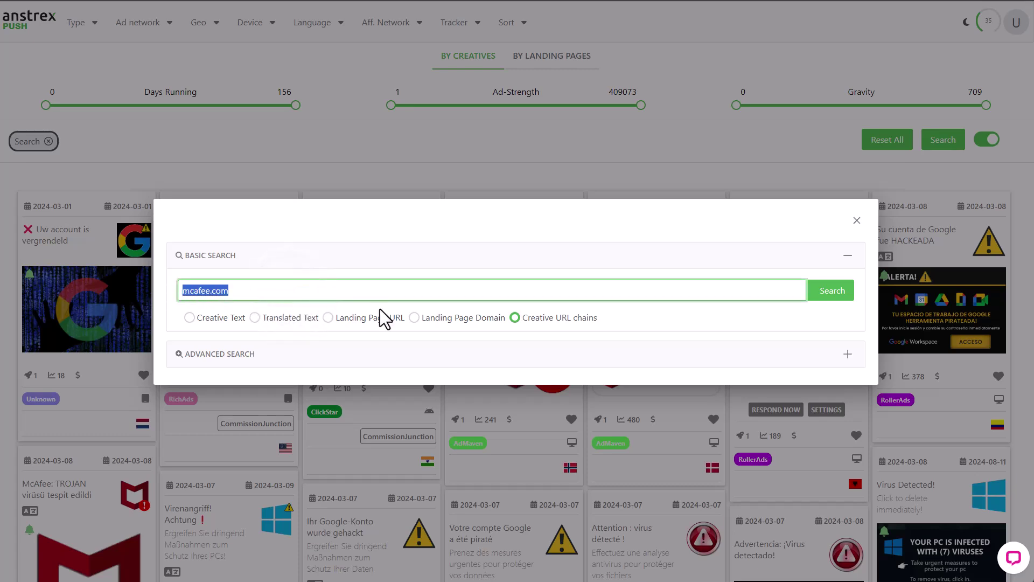
pyautogui.write('clickbank.net')
pyautogui.click(830, 295)
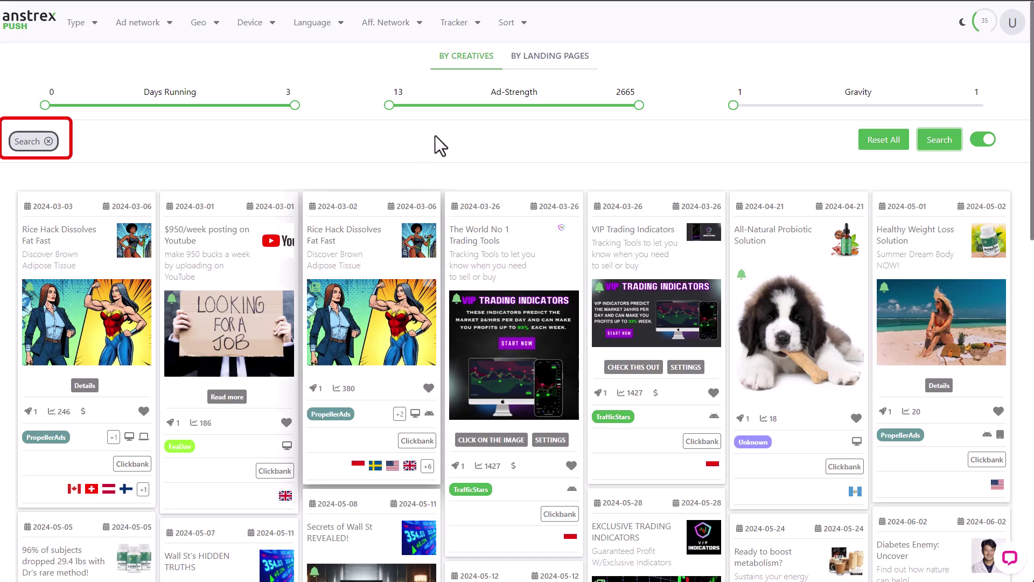
pyautogui.click(871, 141)
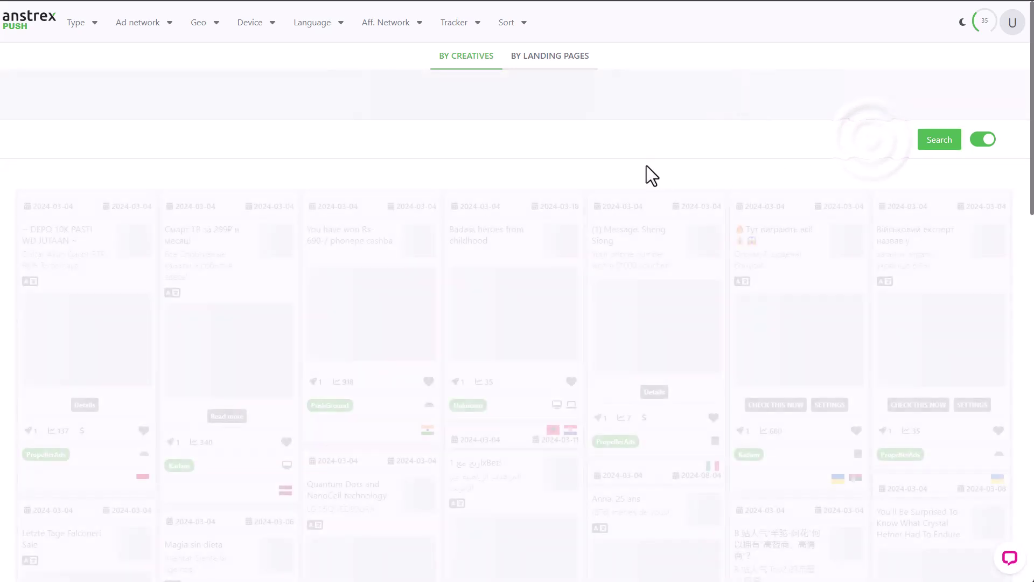